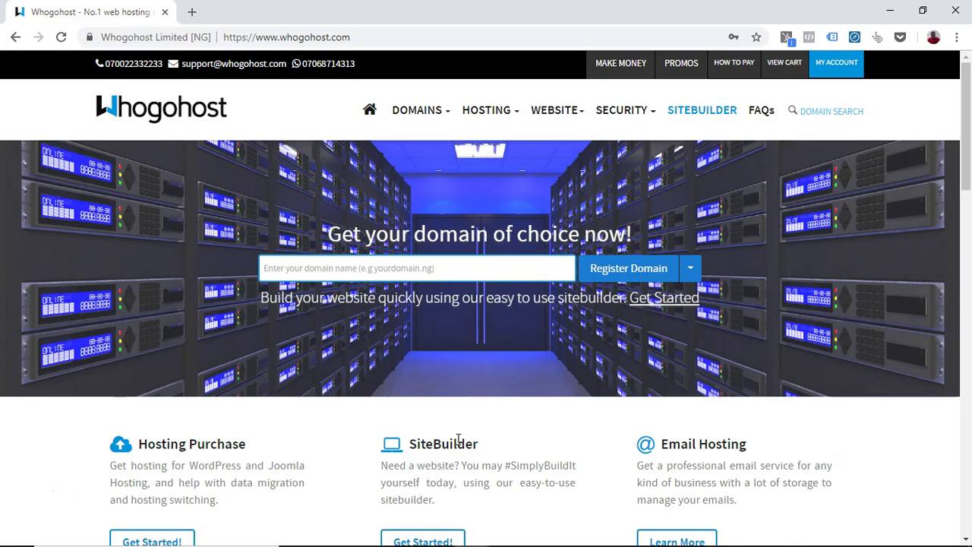
Search for the domain damilola.ng to open the Register Domain page
click(415, 270)
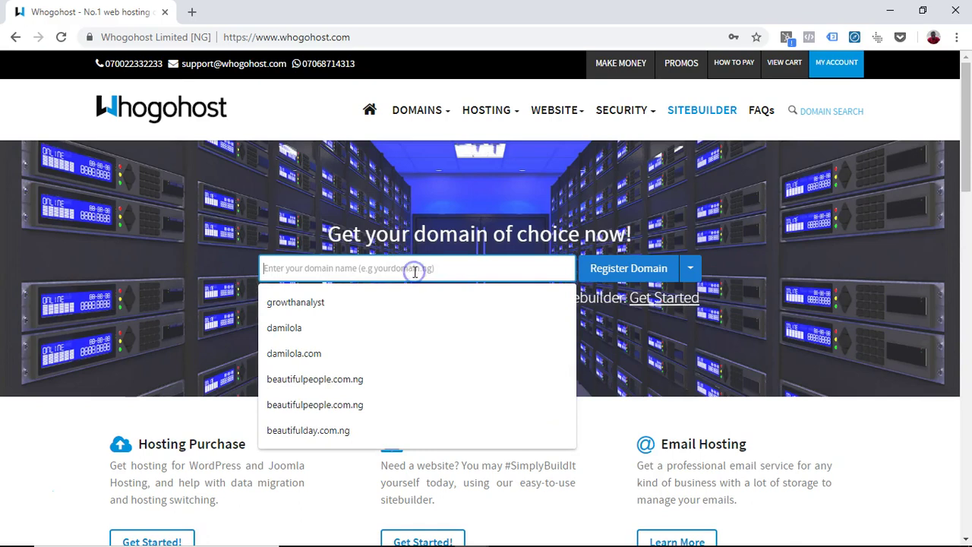
text(damilola)
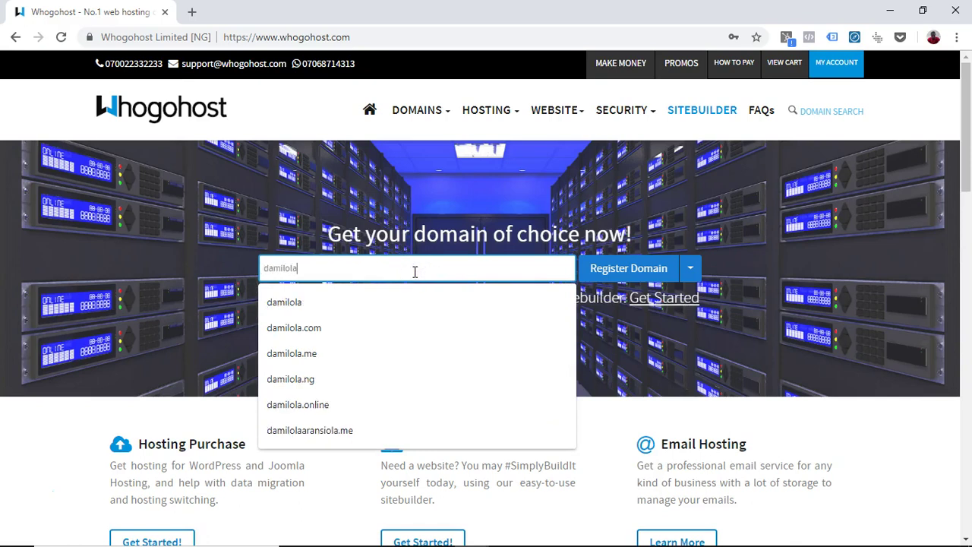
text(.ng)
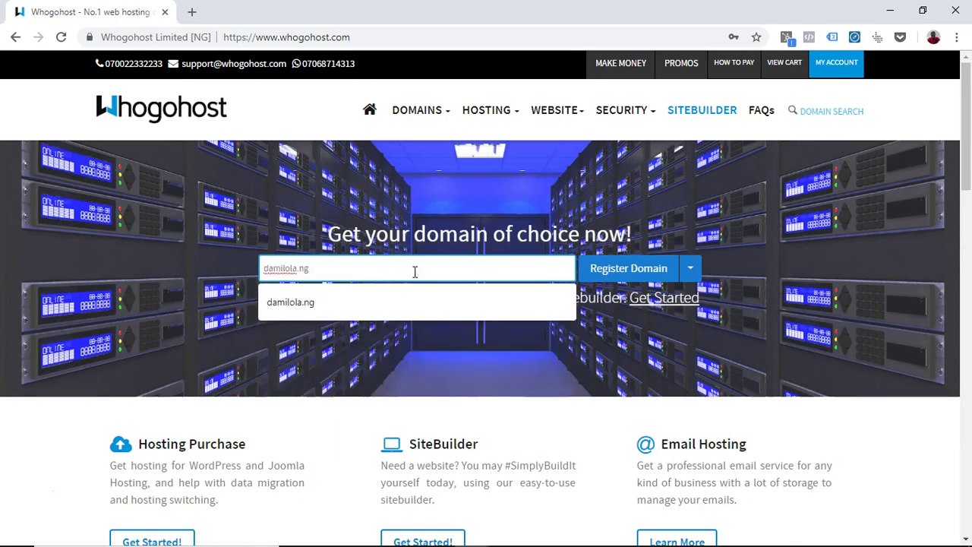
key(Return)
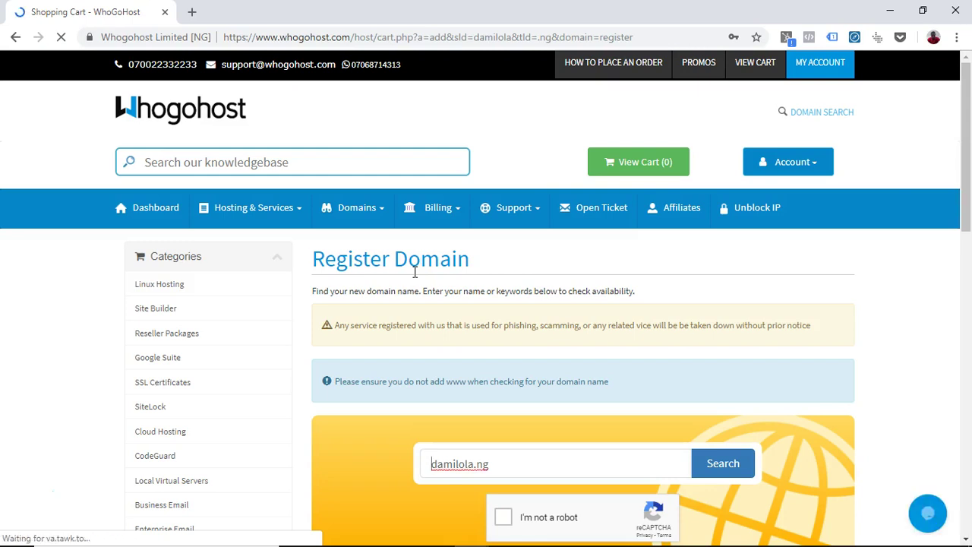
Pass the reCAPTCHA, confirm damilola.ng is available, add it to the cart and check out
scroll(681, 353, down, 1)
scroll(681, 353, down, 2)
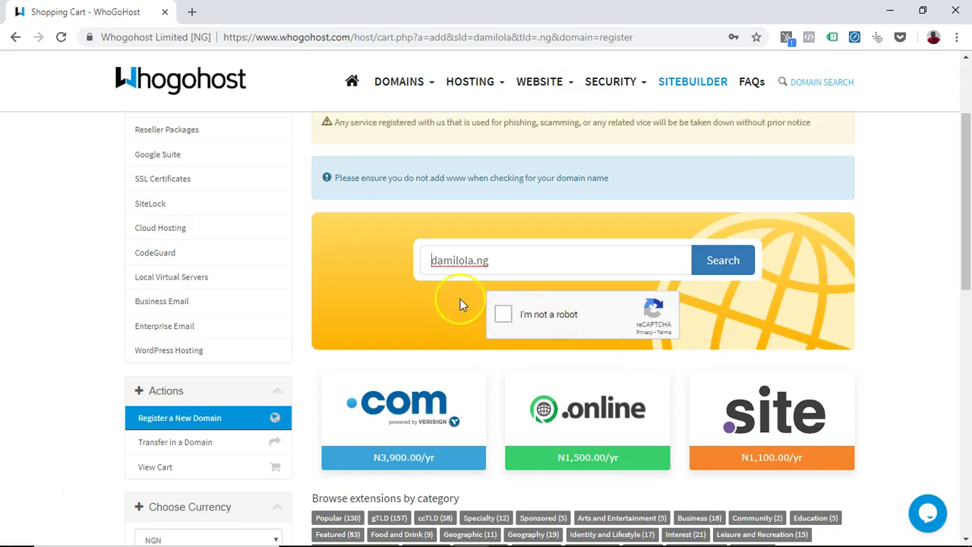
click(501, 321)
click(730, 267)
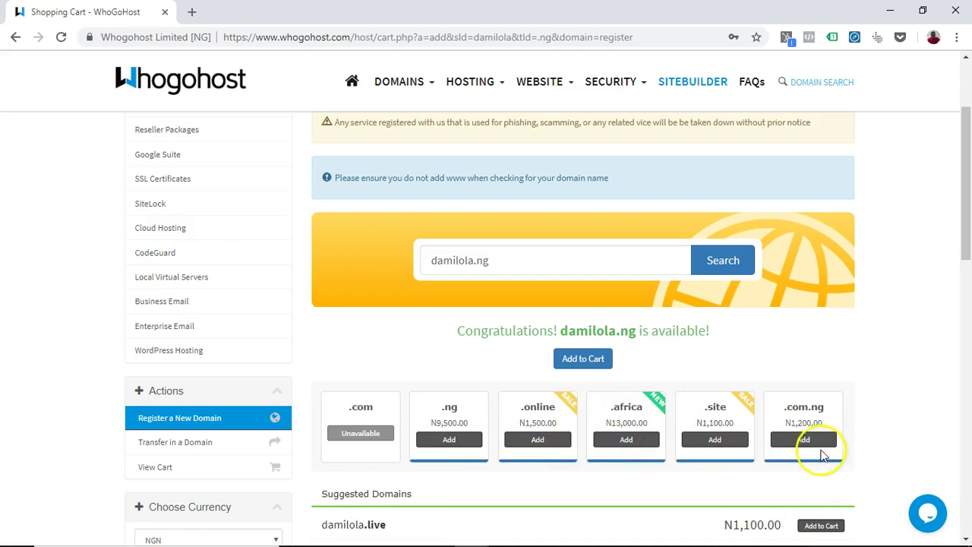
click(581, 362)
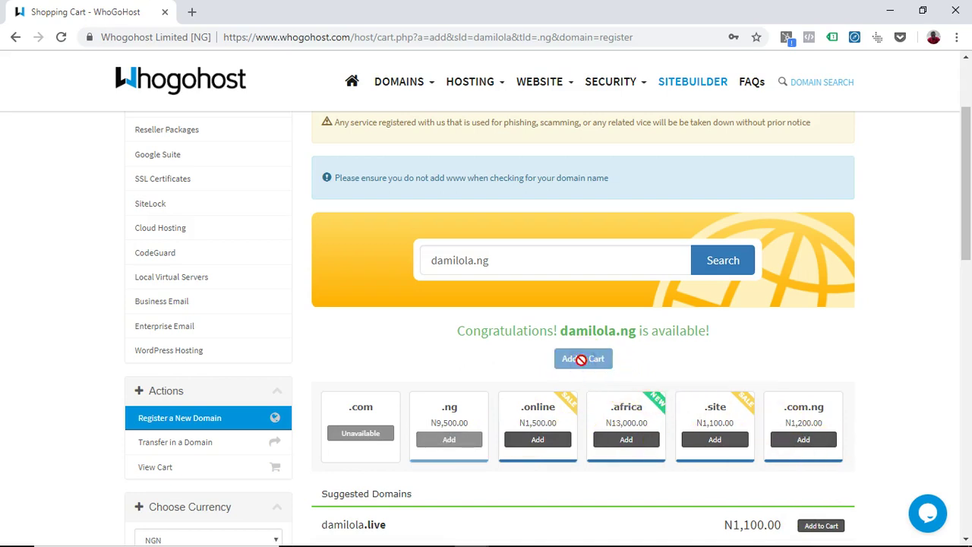
click(582, 361)
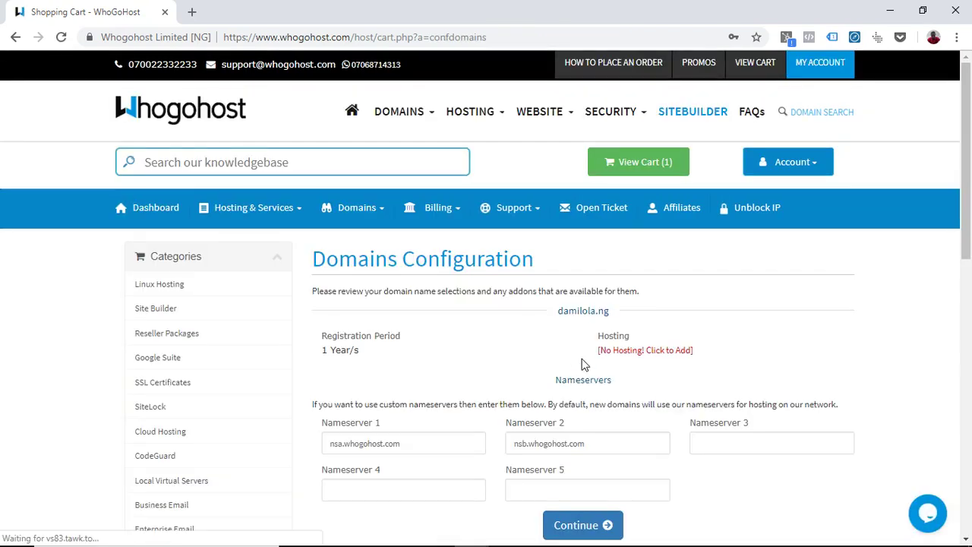
Keep damilola.ng's default nameservers and continue to the Review & Checkout page
scroll(582, 366, down, 2)
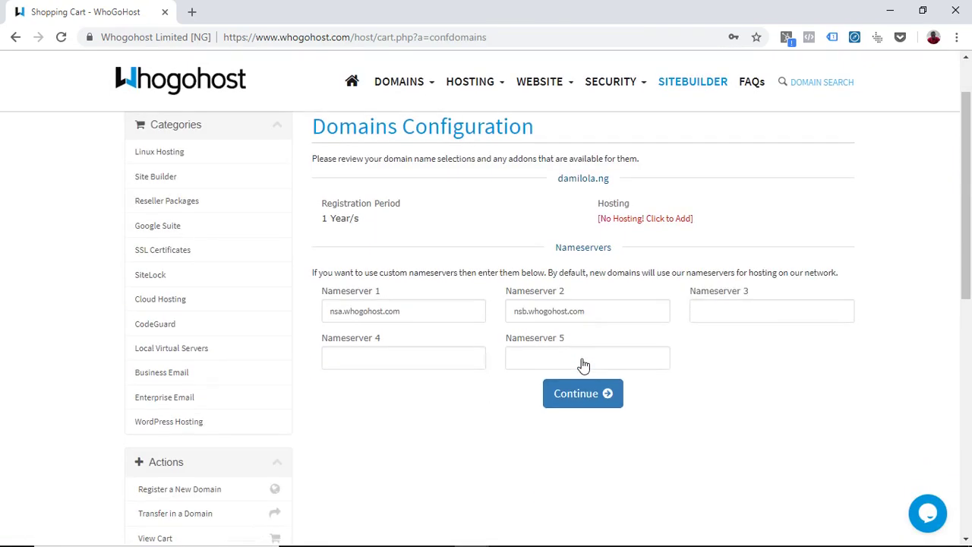
click(575, 398)
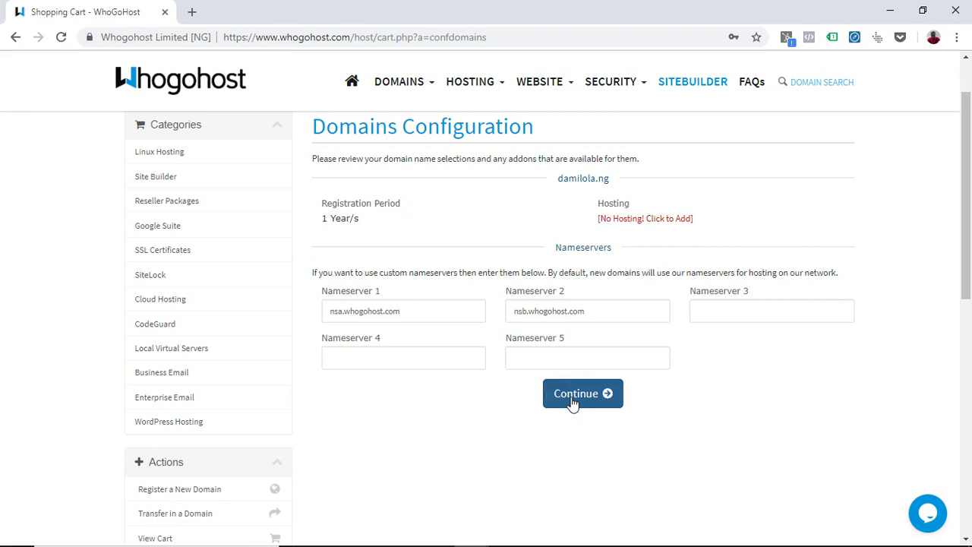
click(573, 403)
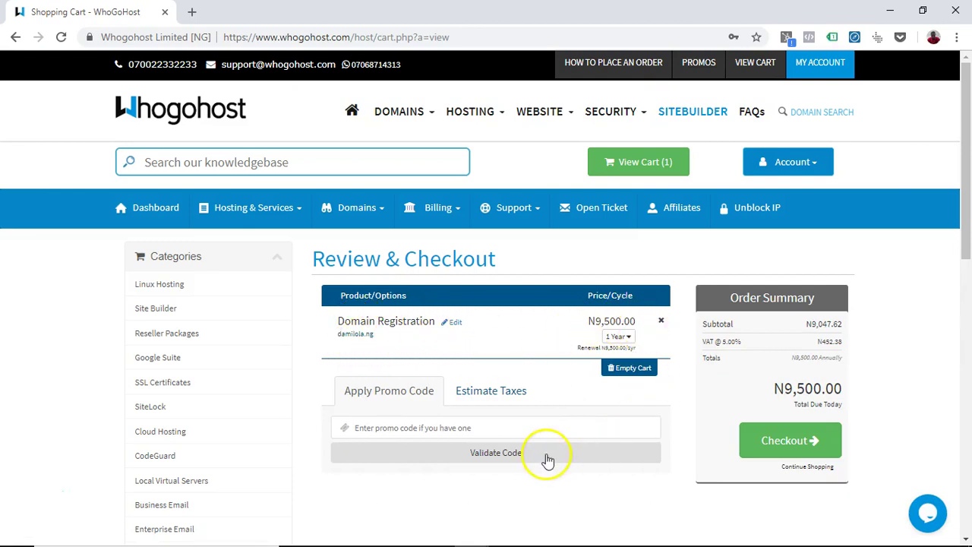
Proceed from cart review to the Checkout form and look over its personal and billing fields
click(771, 446)
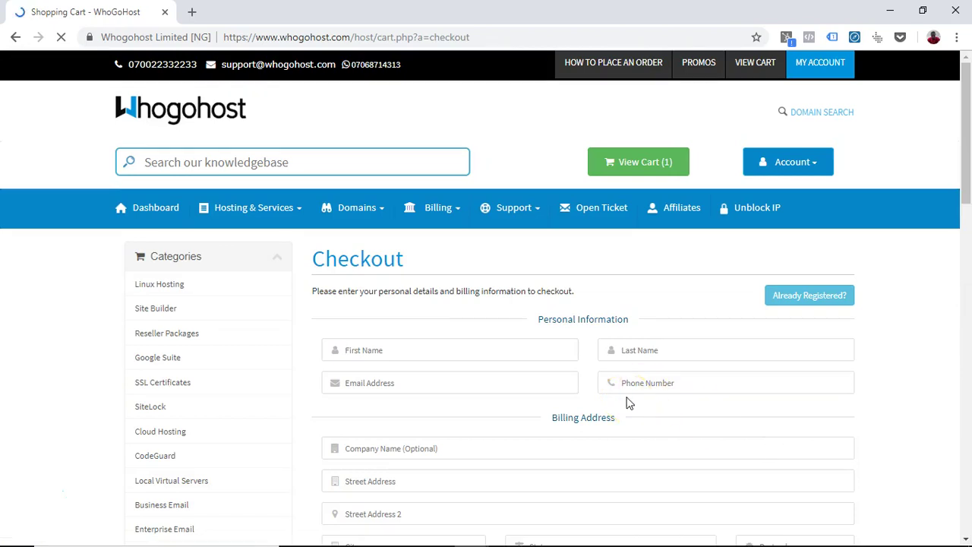
scroll(627, 402, down, 2)
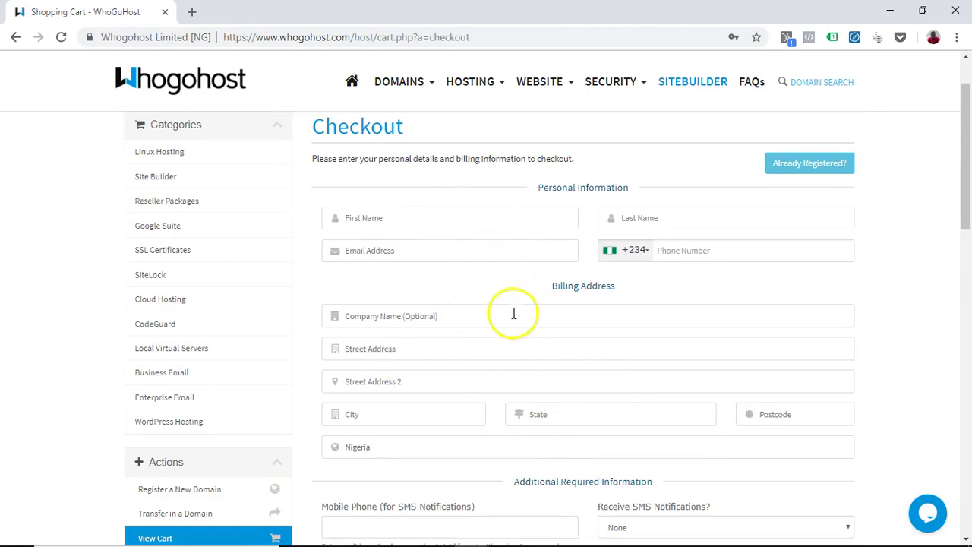
click(385, 238)
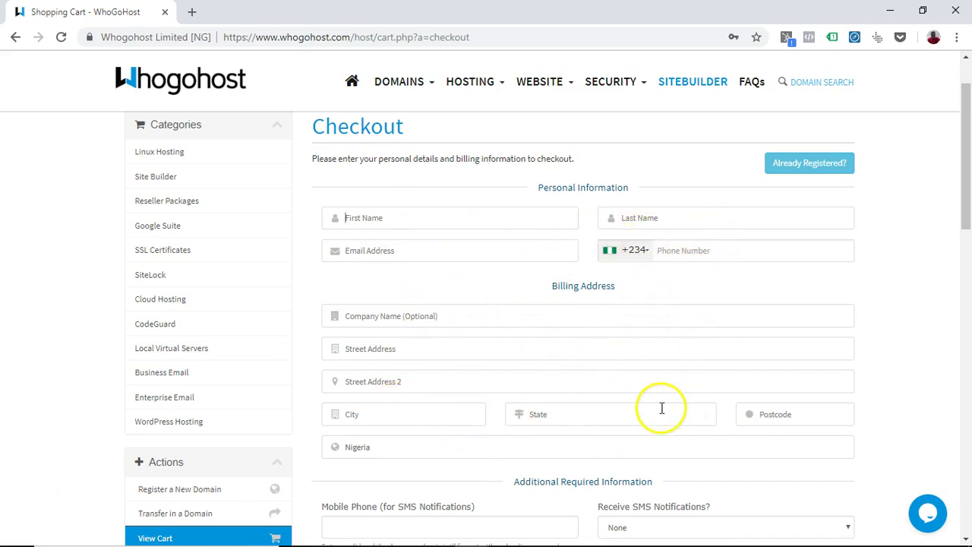
scroll(661, 409, down, 3)
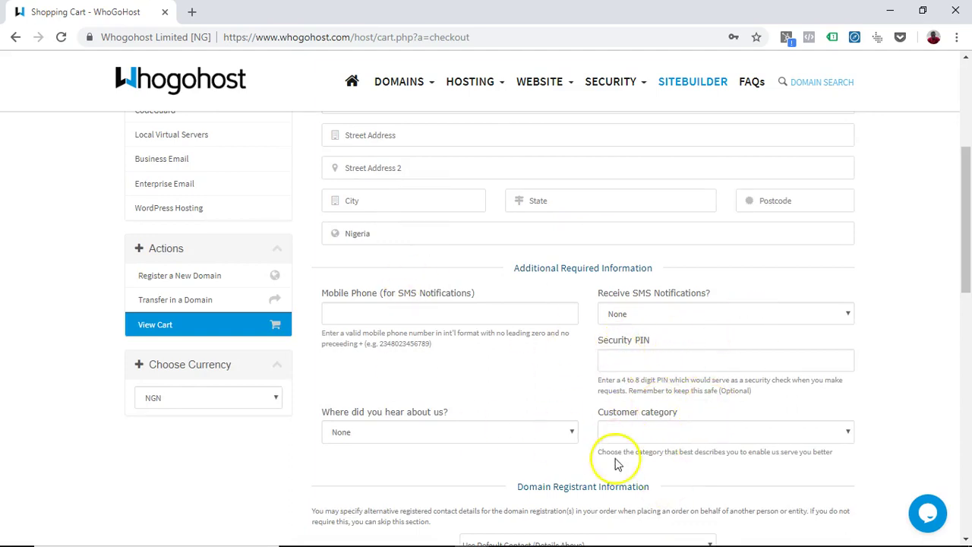
scroll(619, 455, down, 2)
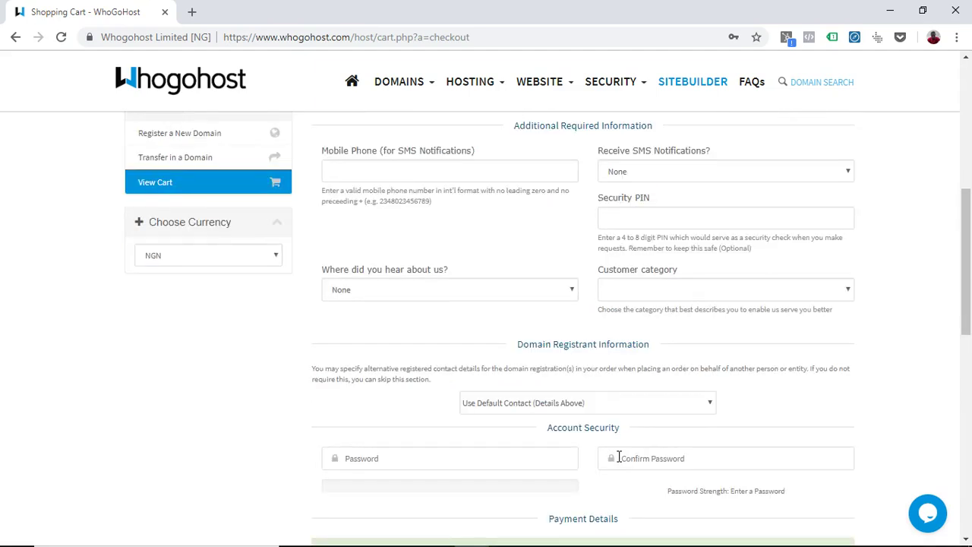
scroll(619, 455, up, 2)
scroll(619, 459, up, 3)
scroll(618, 460, up, 2)
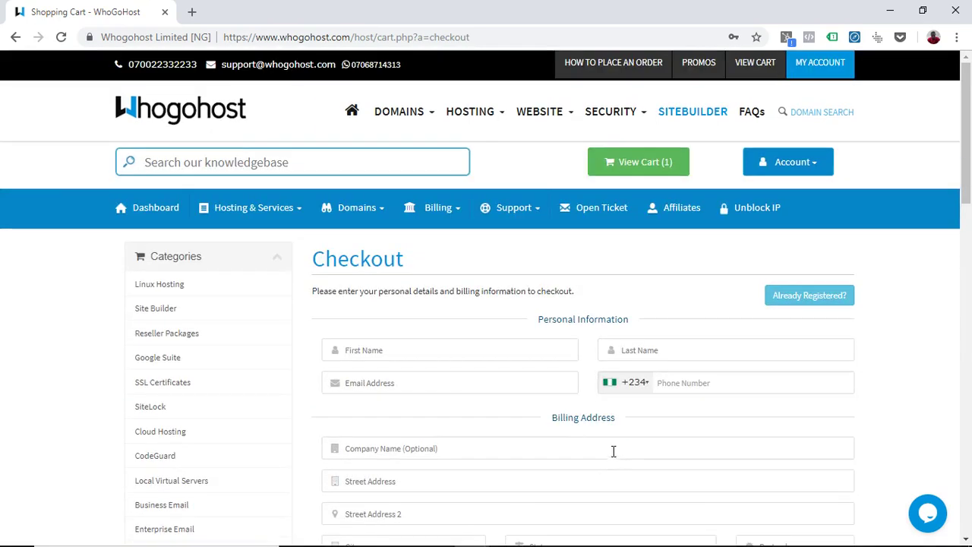
click(816, 313)
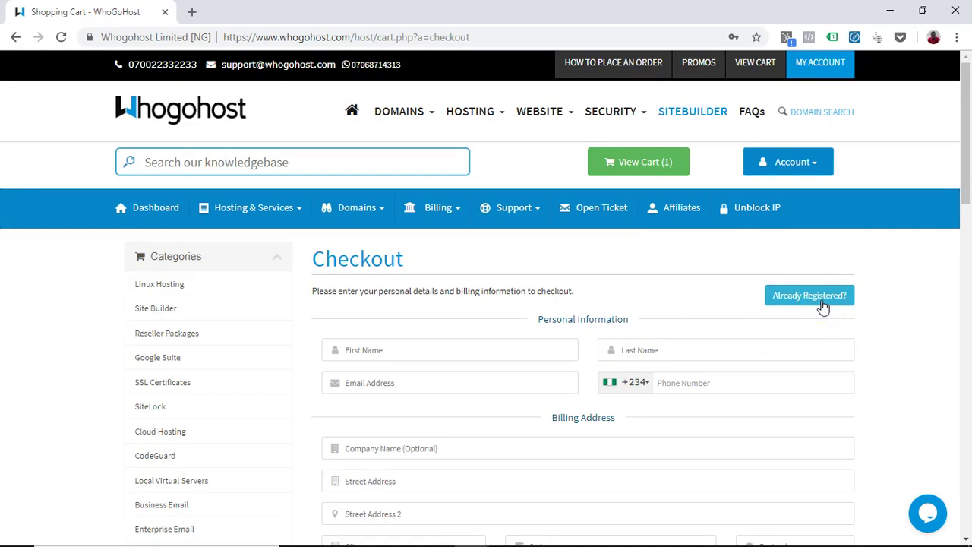
click(822, 304)
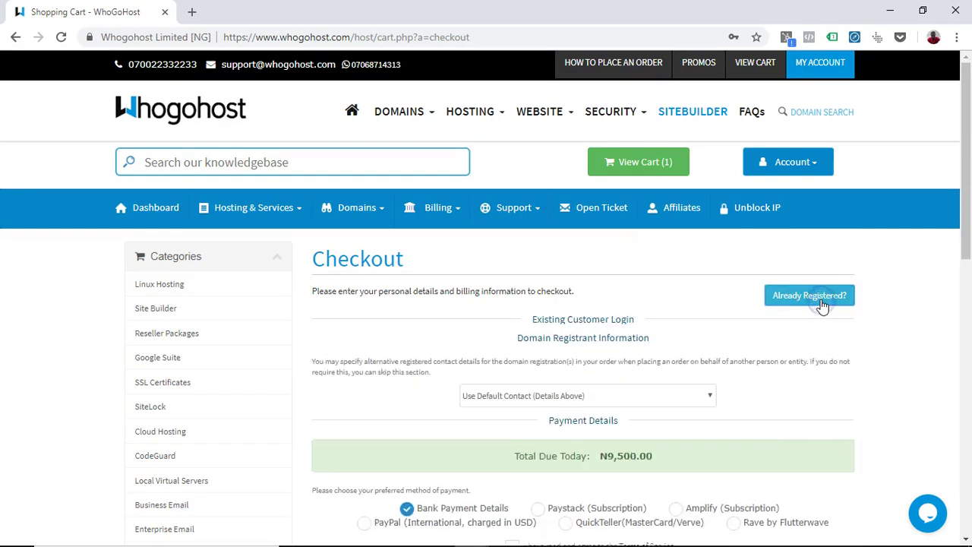
click(438, 343)
click(429, 382)
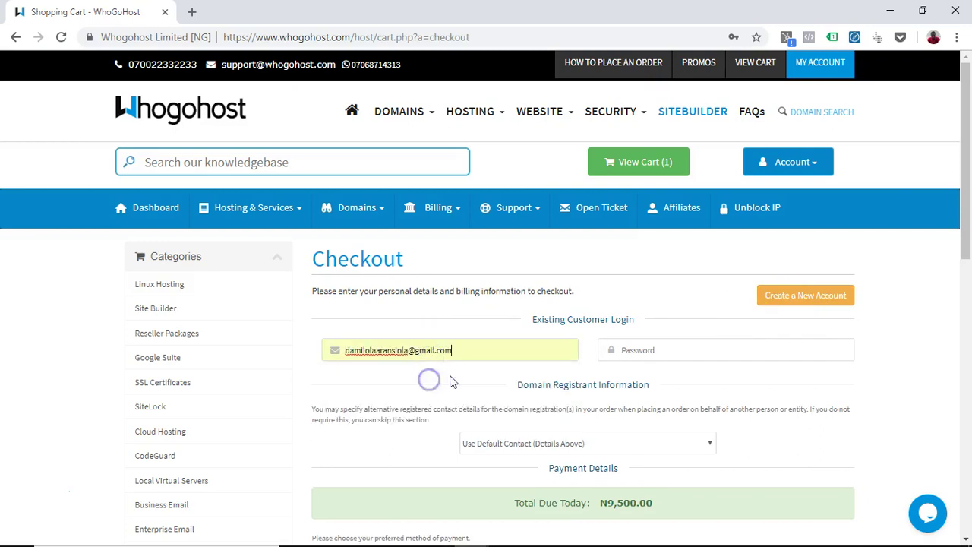
click(657, 349)
click(687, 294)
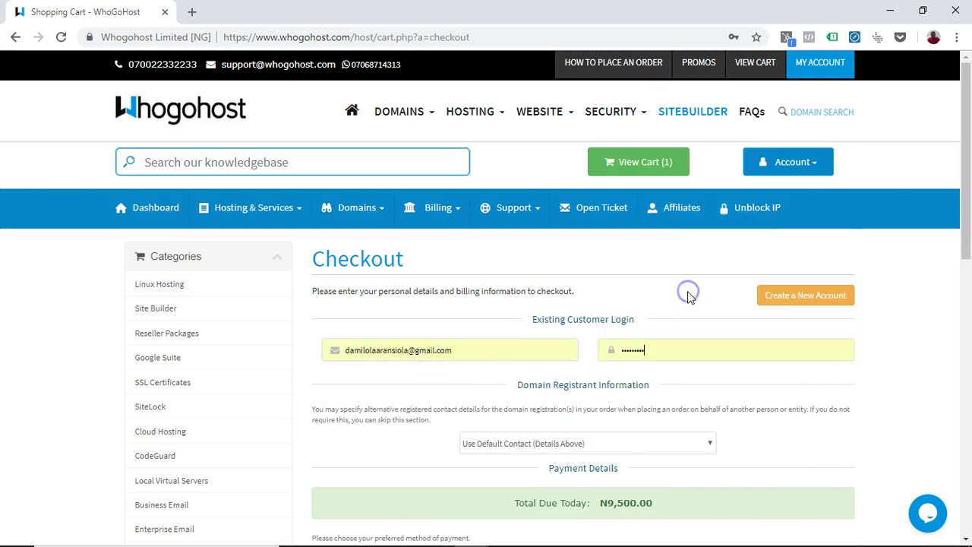
scroll(742, 382, down, 3)
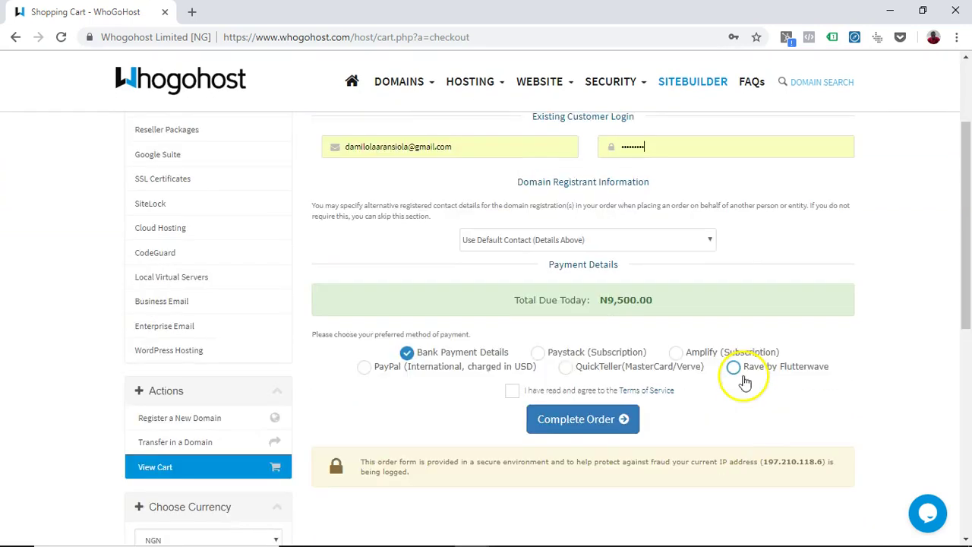
scroll(680, 427, up, 3)
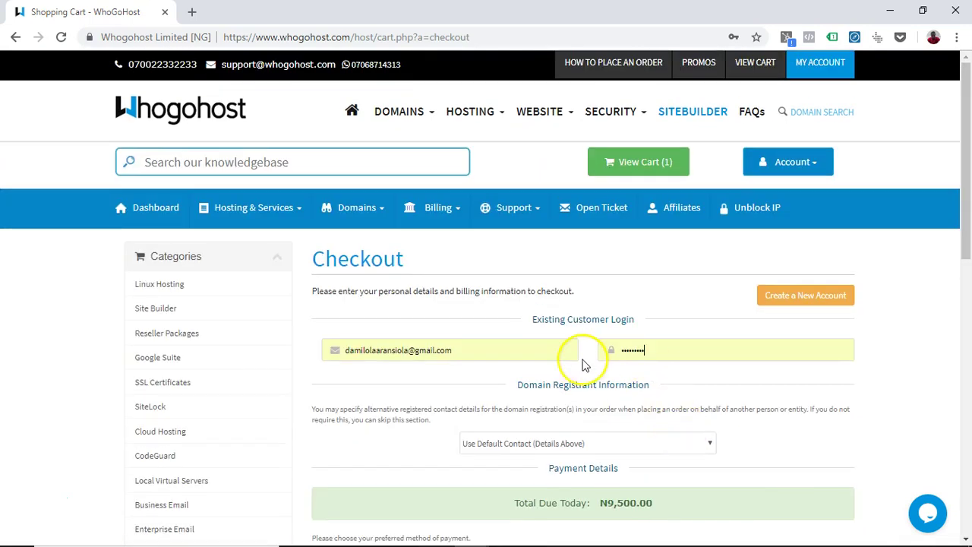
click(583, 365)
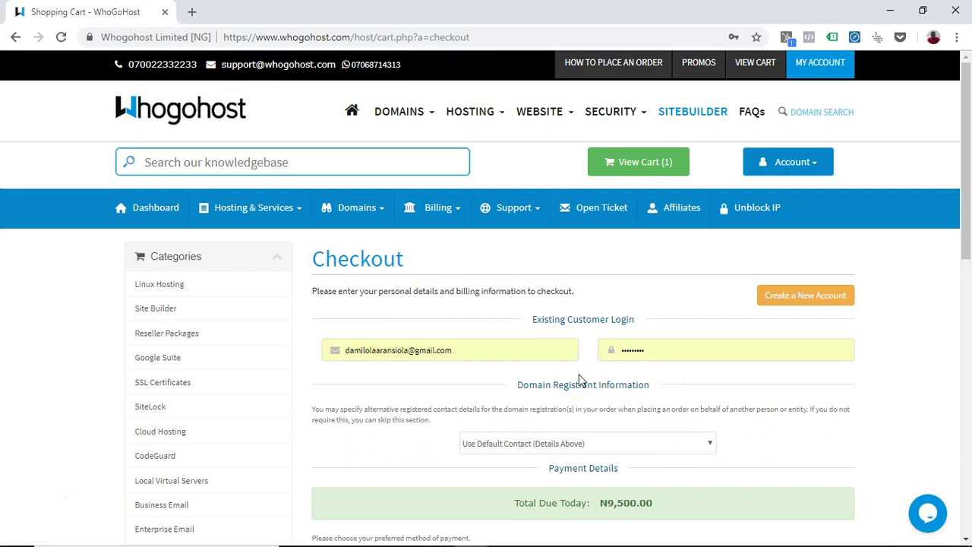
scroll(578, 378, down, 3)
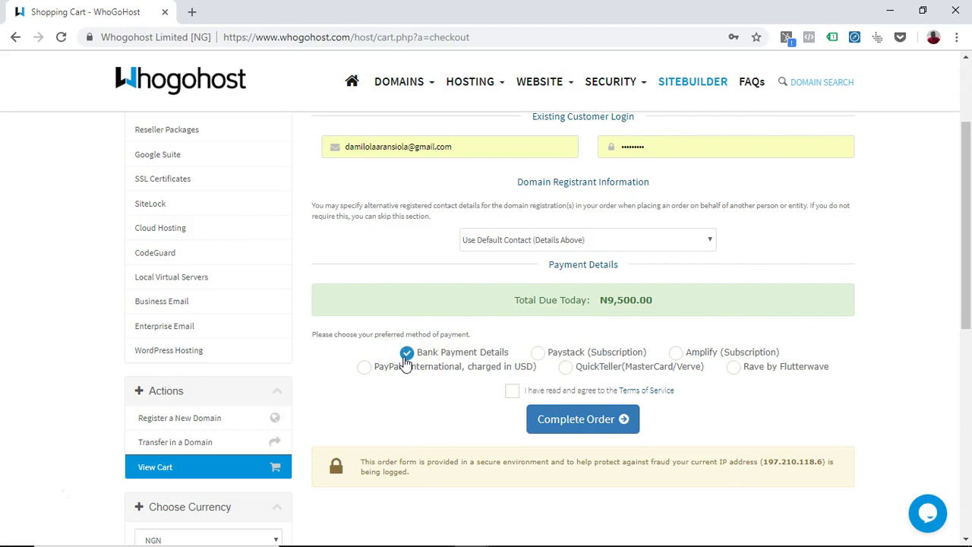
Pay by Bank Payment Details, accept the Terms of Service and complete the order
click(538, 353)
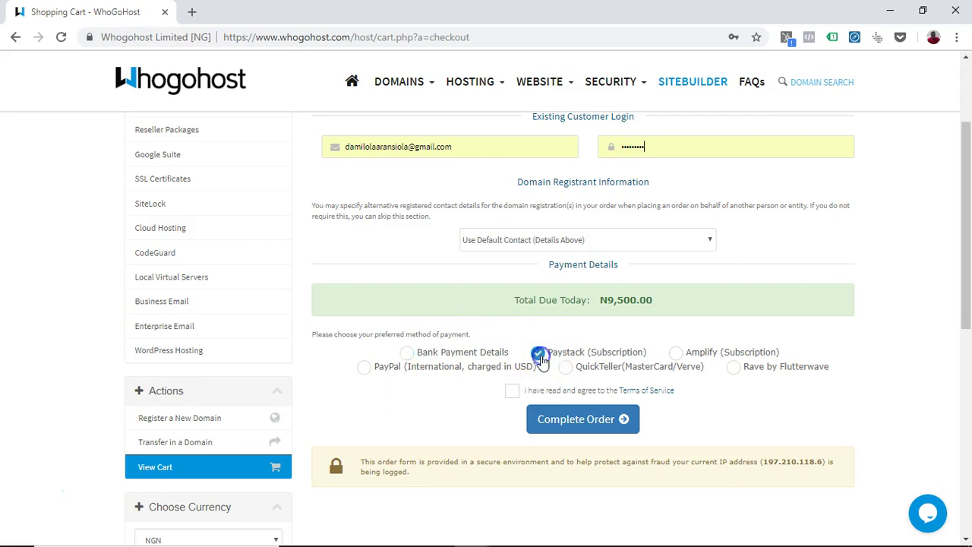
click(675, 354)
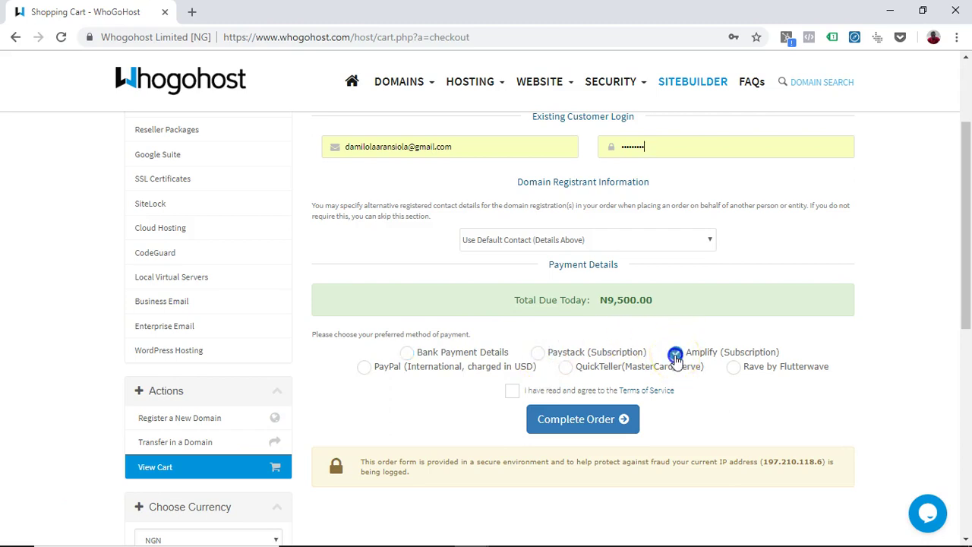
click(364, 368)
click(565, 368)
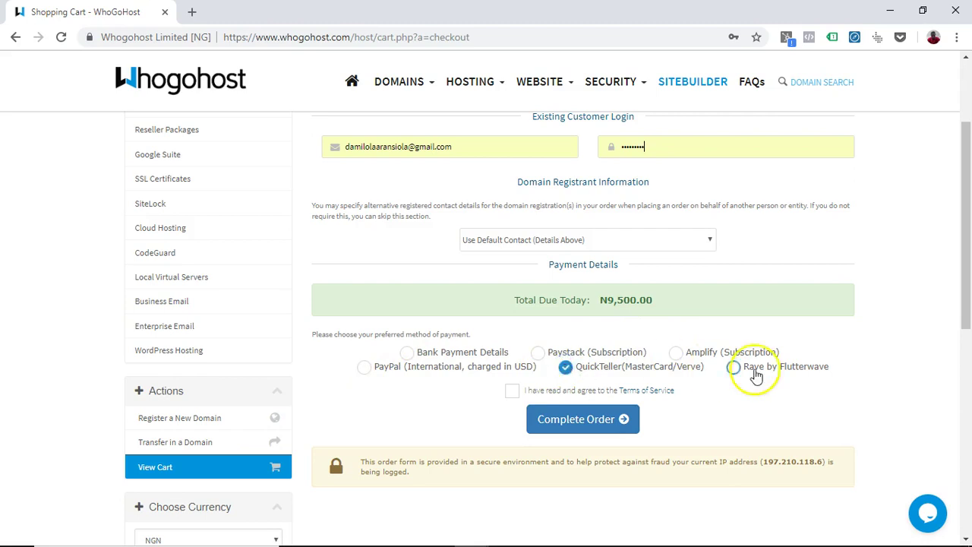
click(733, 367)
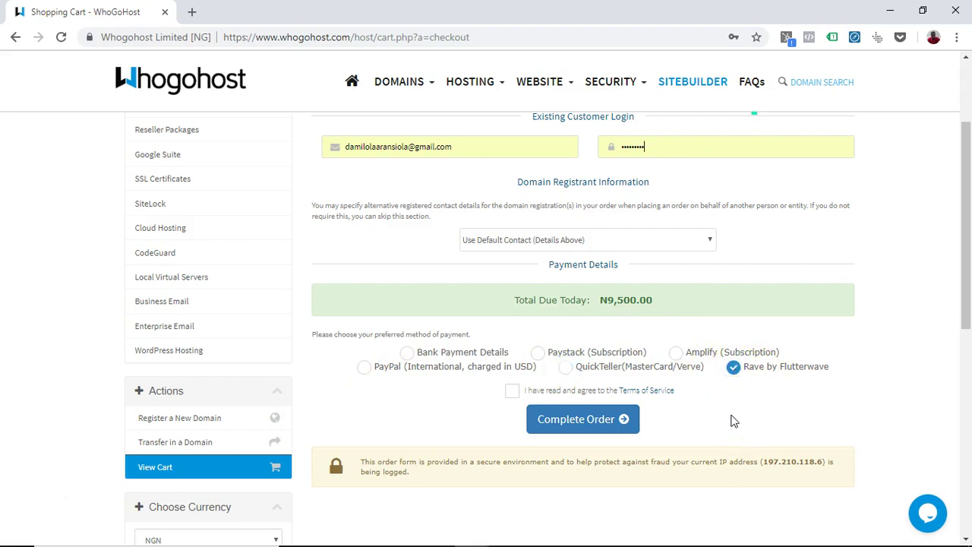
click(406, 352)
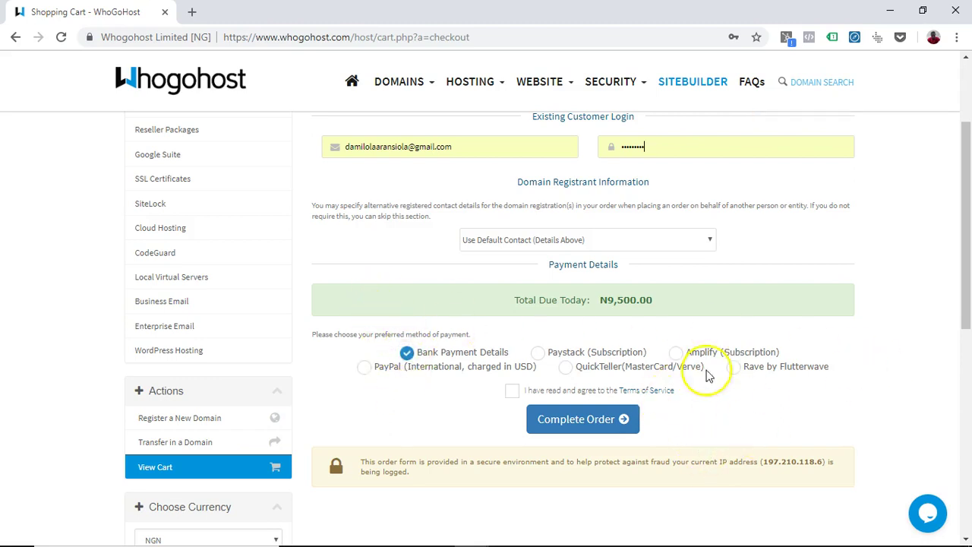
click(511, 392)
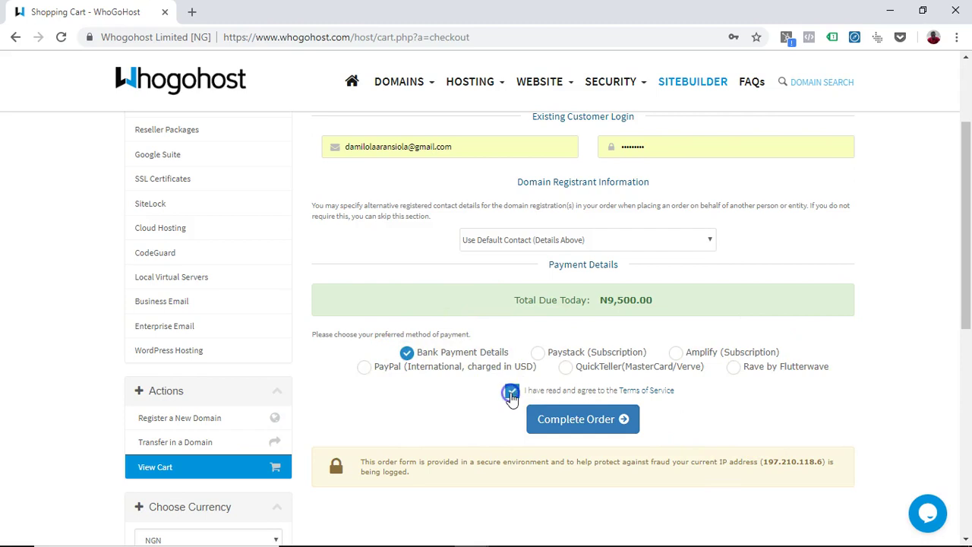
click(553, 429)
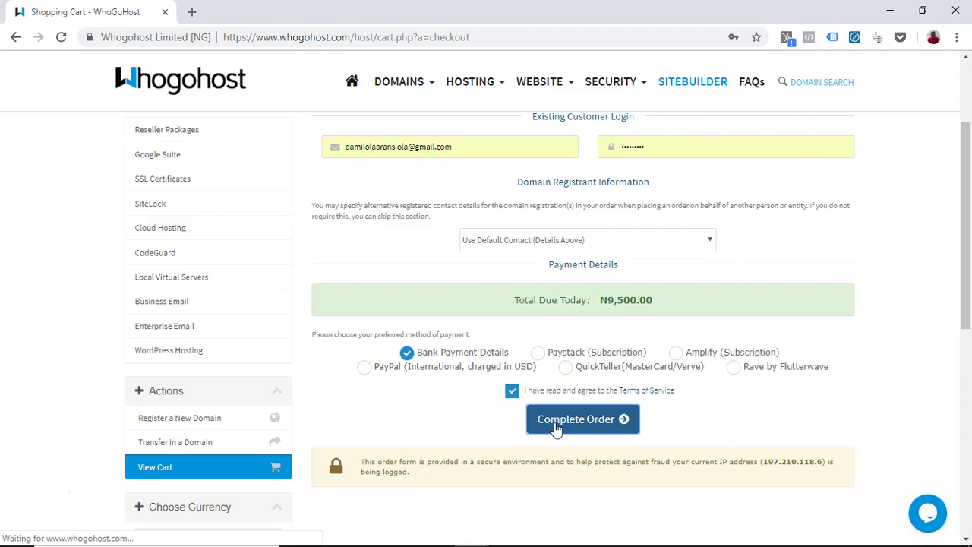
click(585, 425)
click(589, 419)
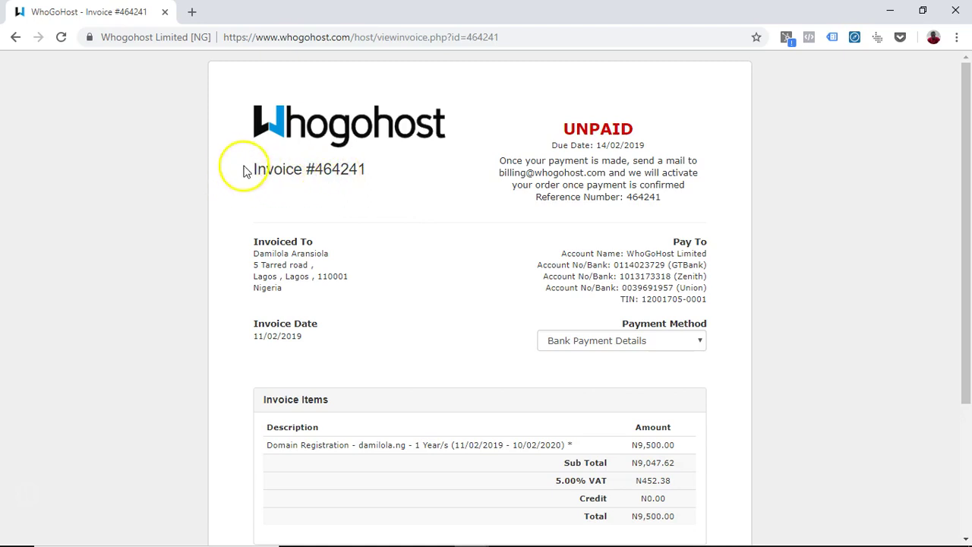
drag(249, 170, 371, 167)
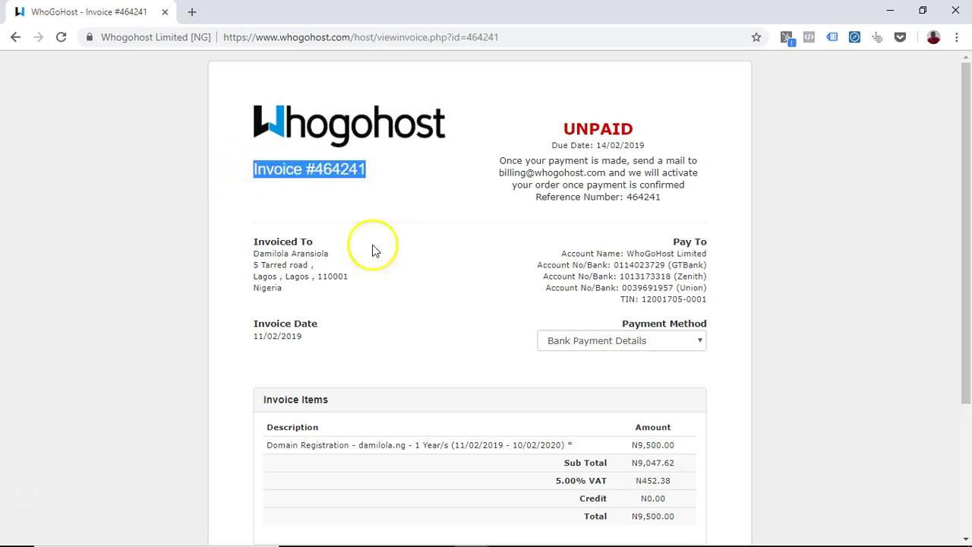
click(394, 281)
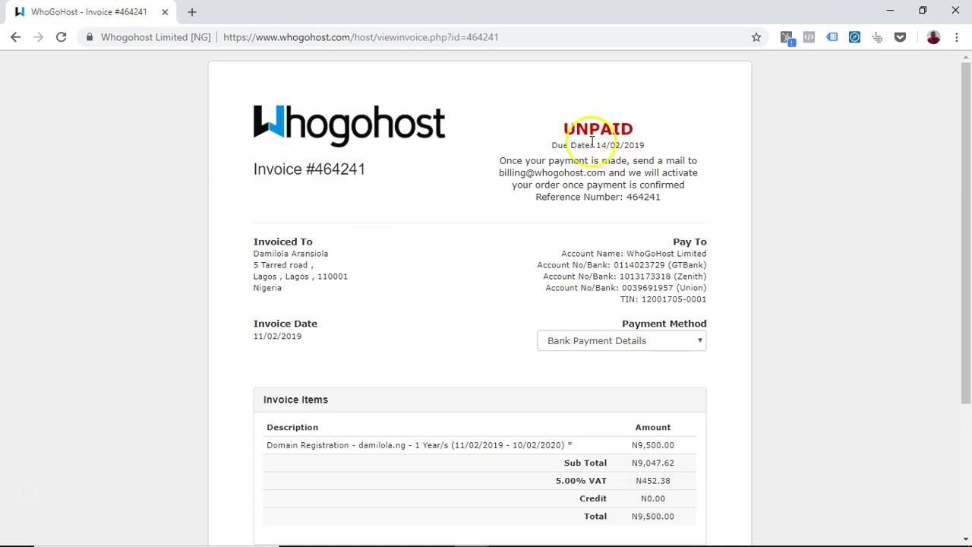
scroll(616, 168, down, 2)
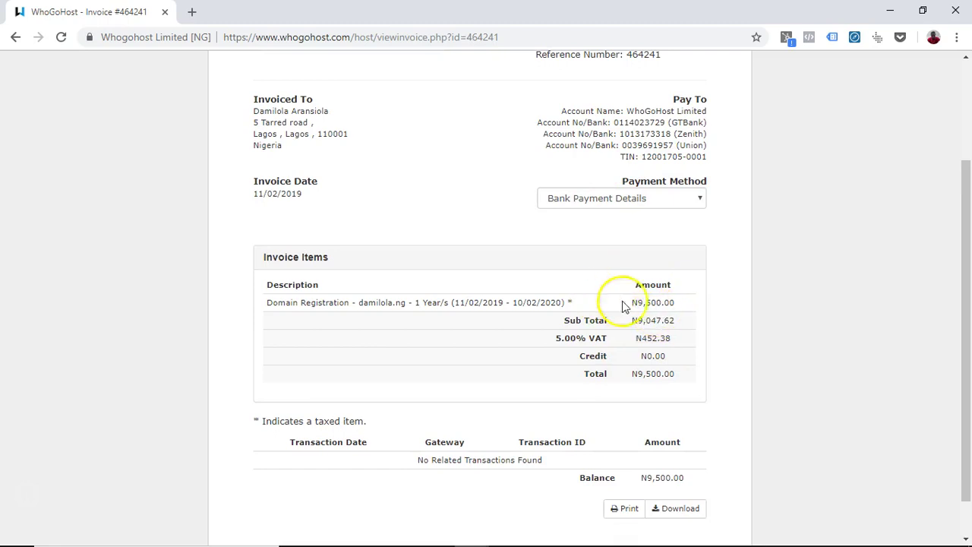
scroll(607, 338, up, 2)
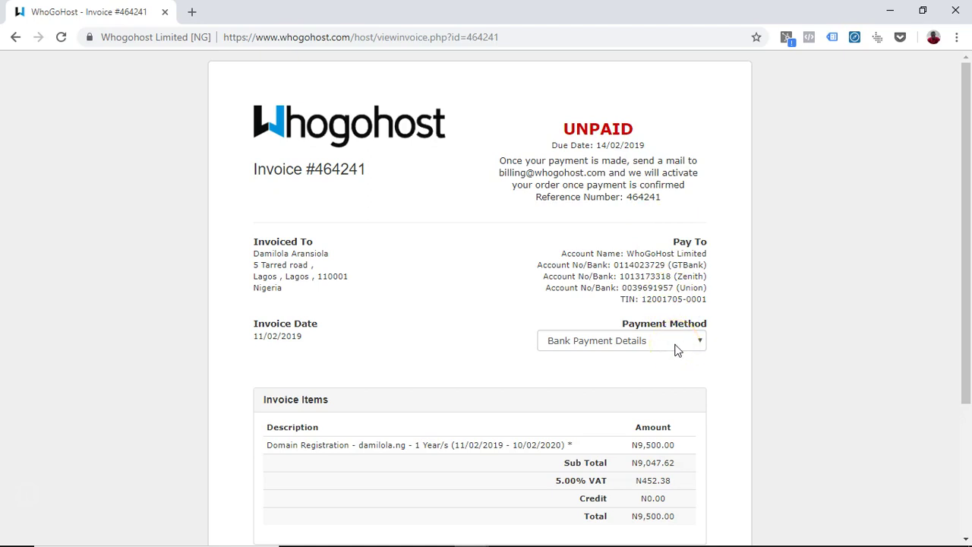
Change invoice #464241's payment method to Paystack (Subscription)
click(677, 349)
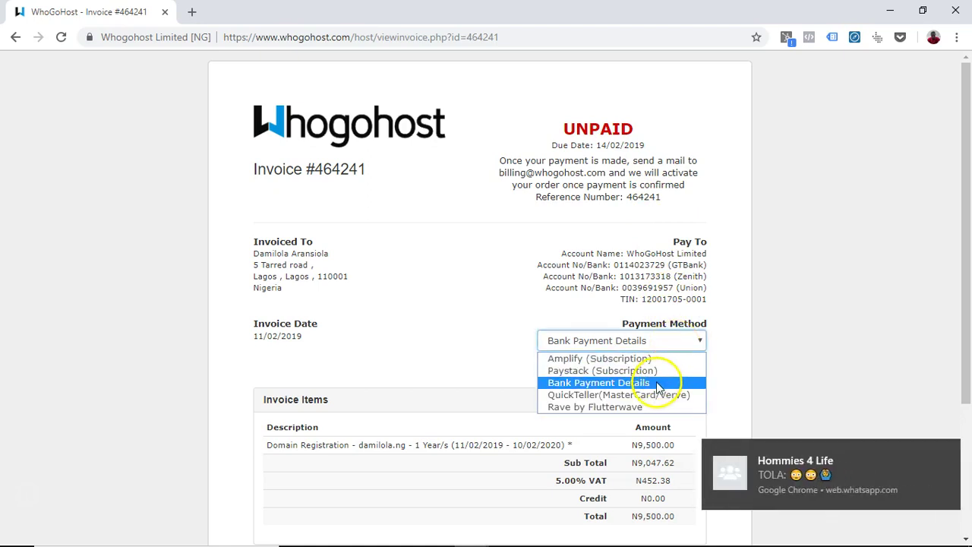
click(941, 455)
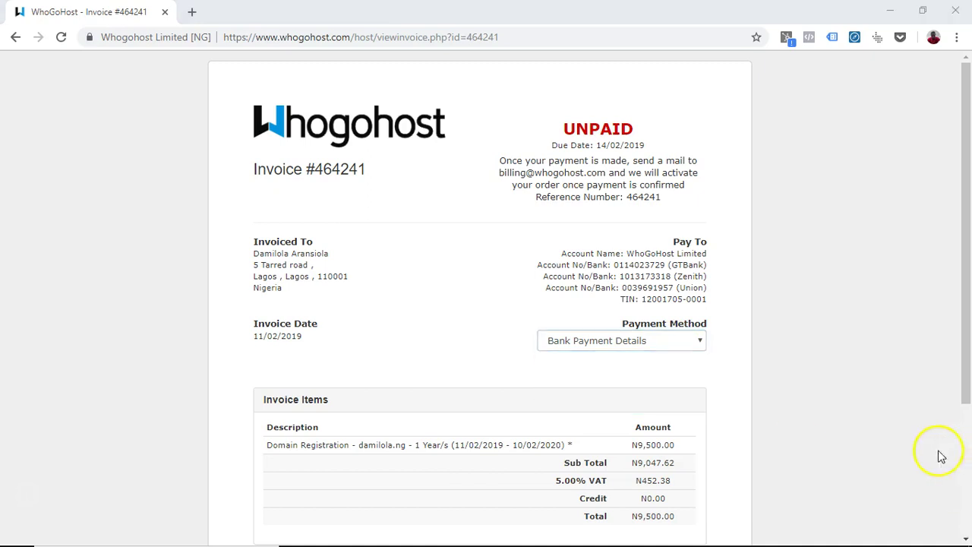
click(599, 344)
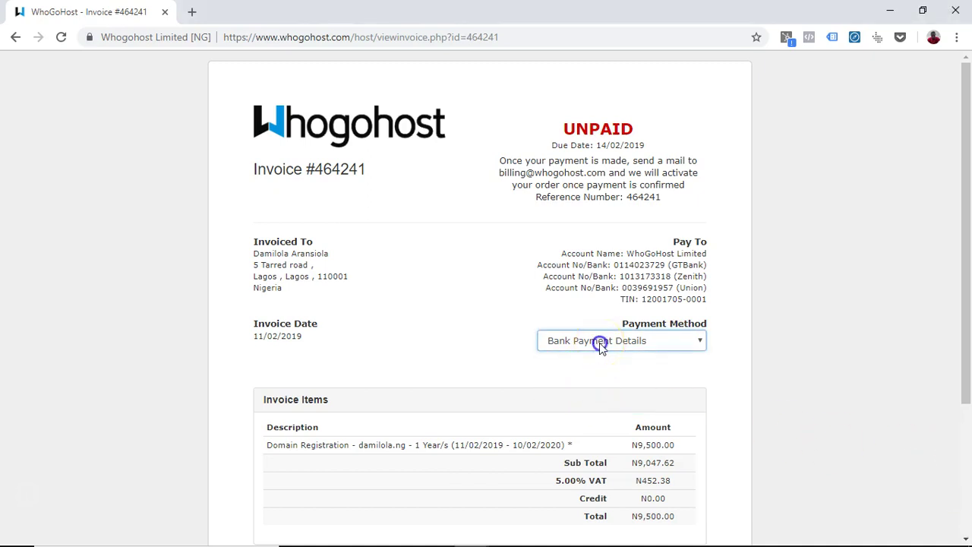
click(599, 358)
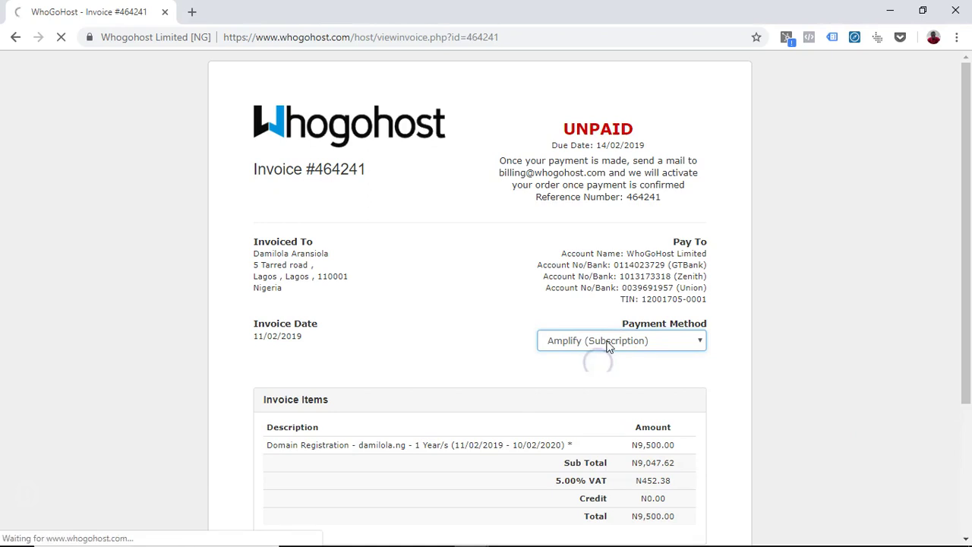
click(607, 343)
click(601, 371)
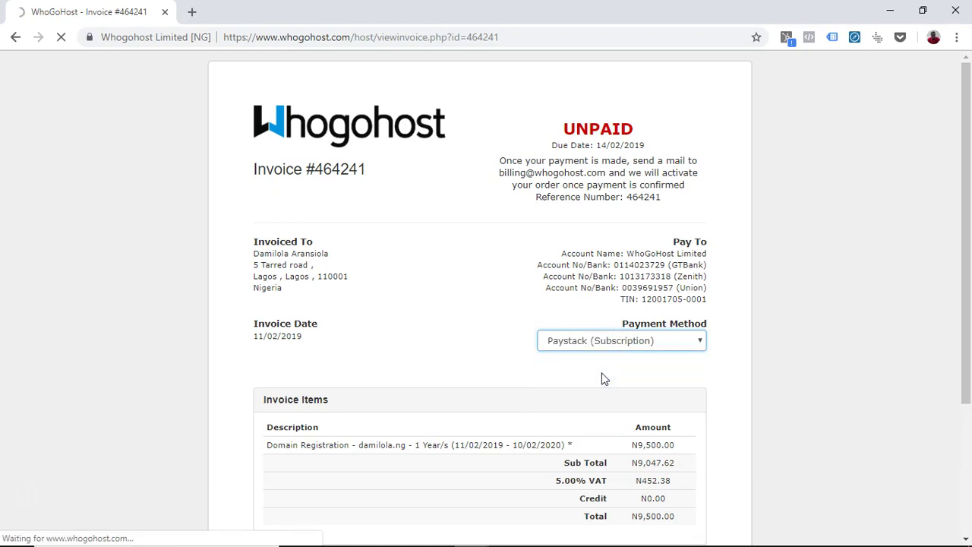